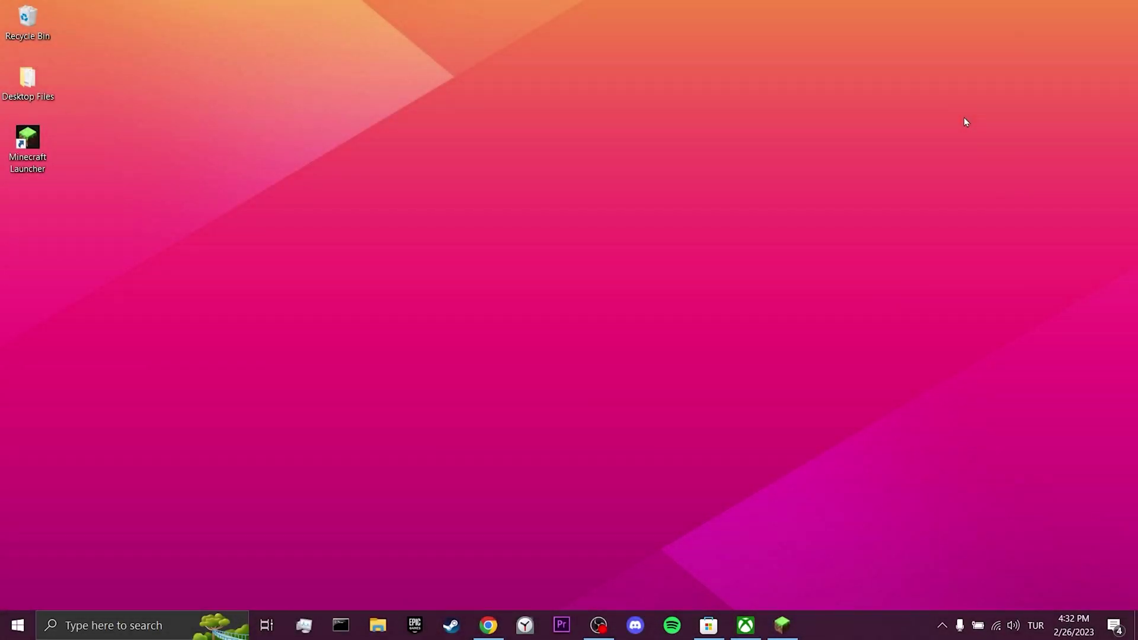
- Check Minecraft Launcher's file details in the Xbox app Manage panel: version 1.1.28.0
click(782, 625)
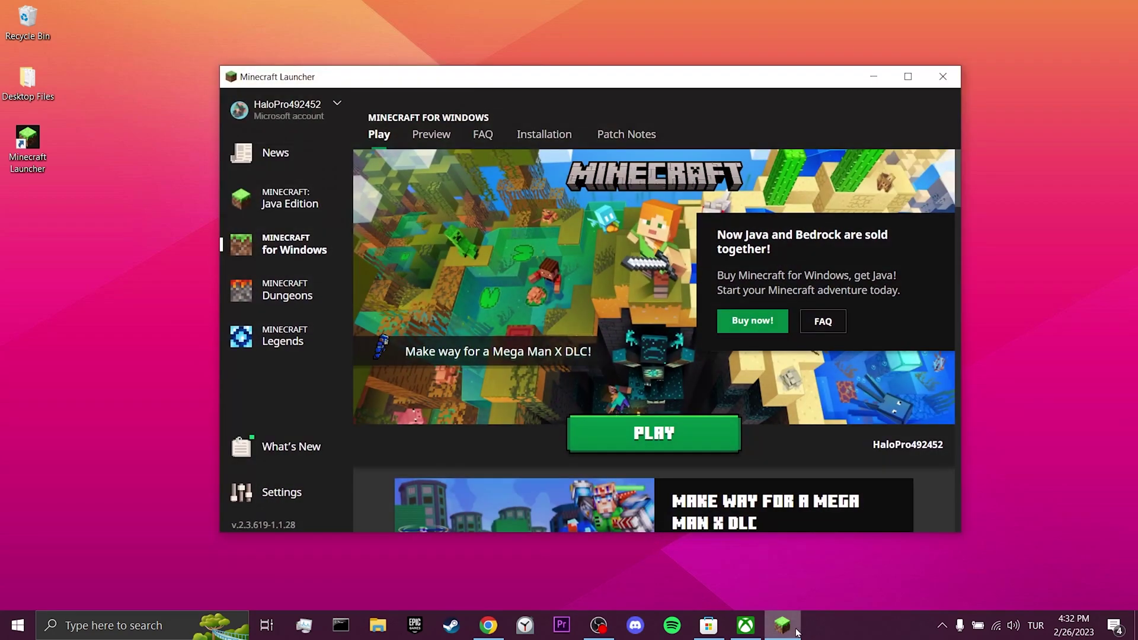
click(709, 445)
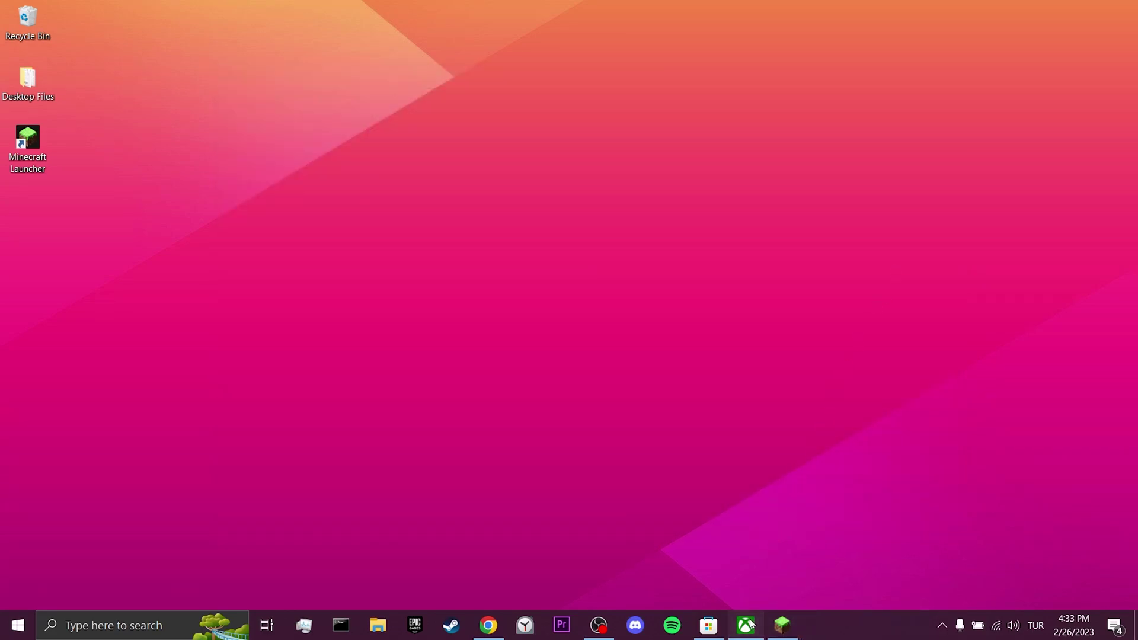
click(745, 626)
click(586, 318)
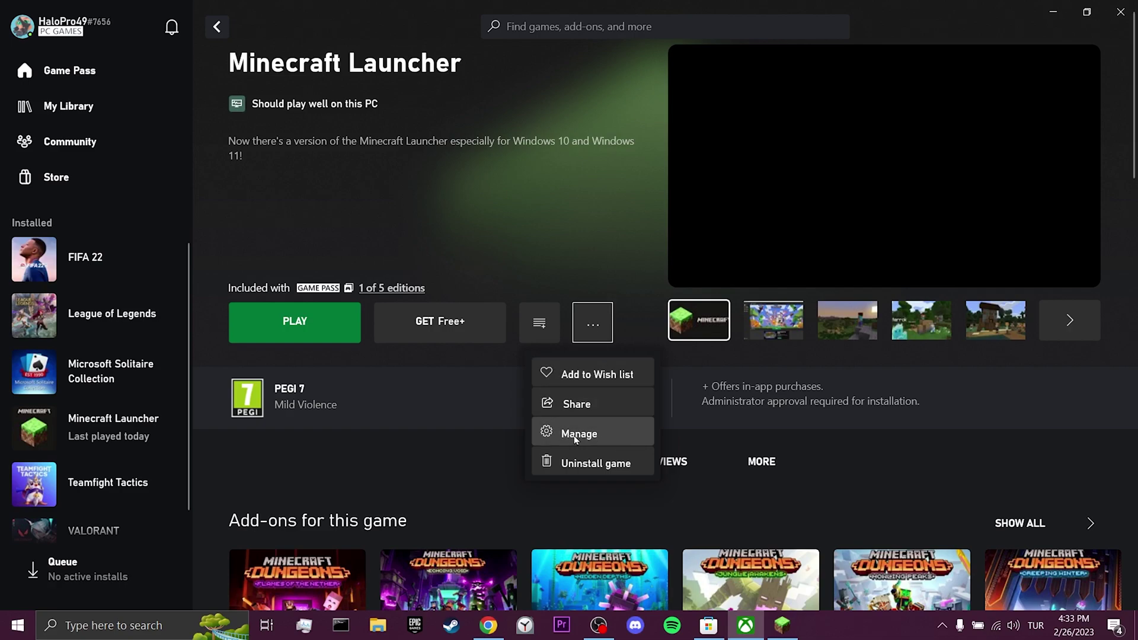
click(611, 433)
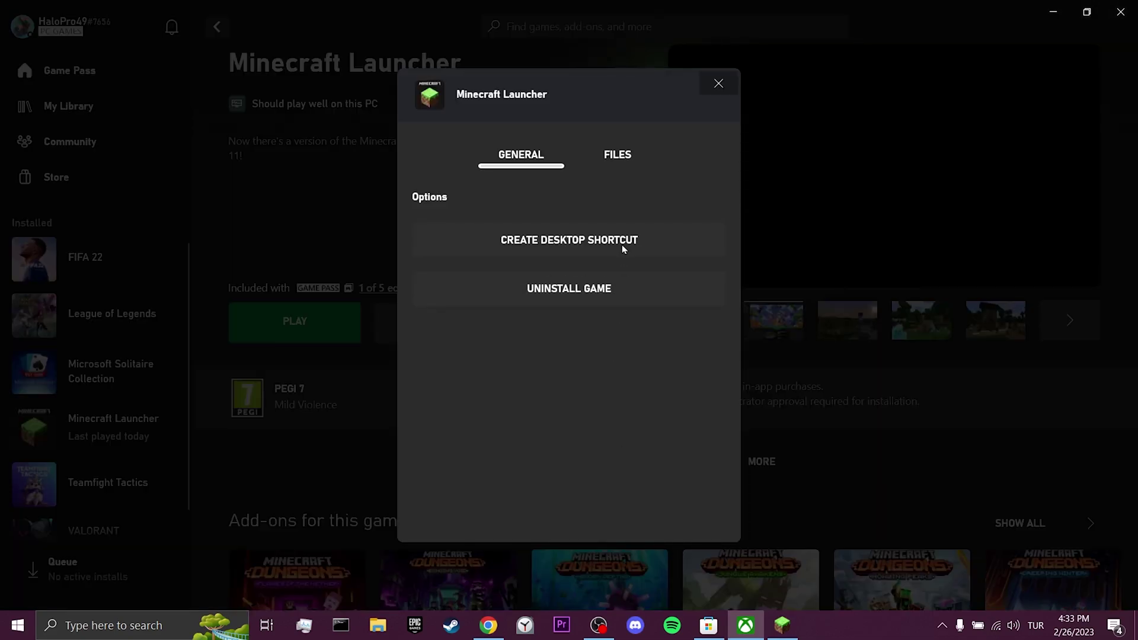
click(617, 155)
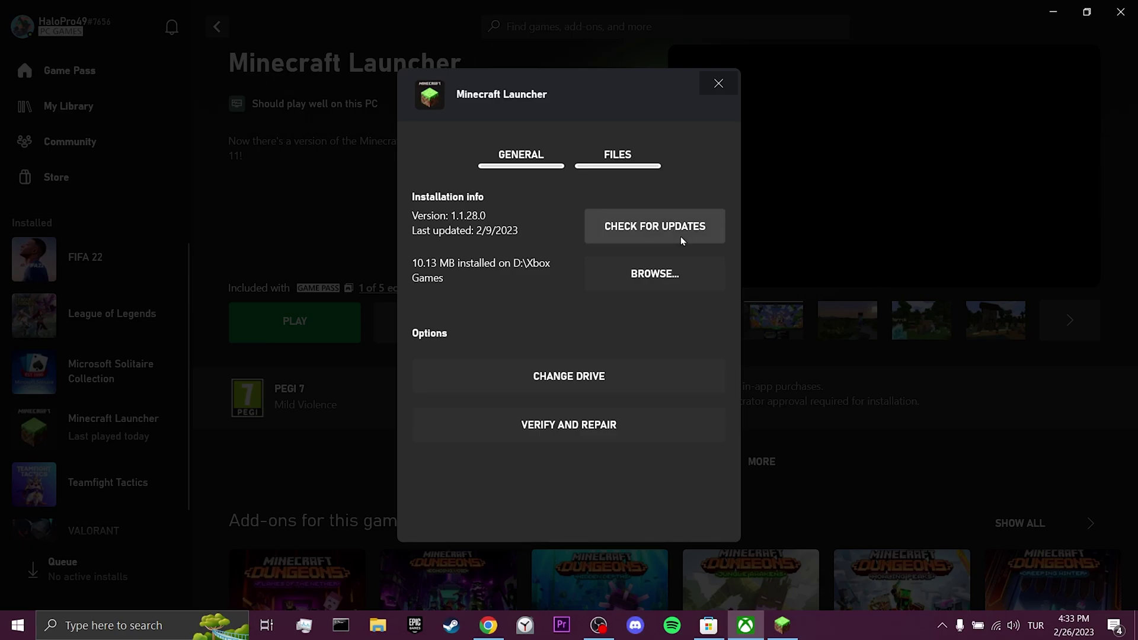
click(718, 83)
- Minimize the Xbox app and bring up the Microsoft Store library, showing seven pending updates
click(1052, 11)
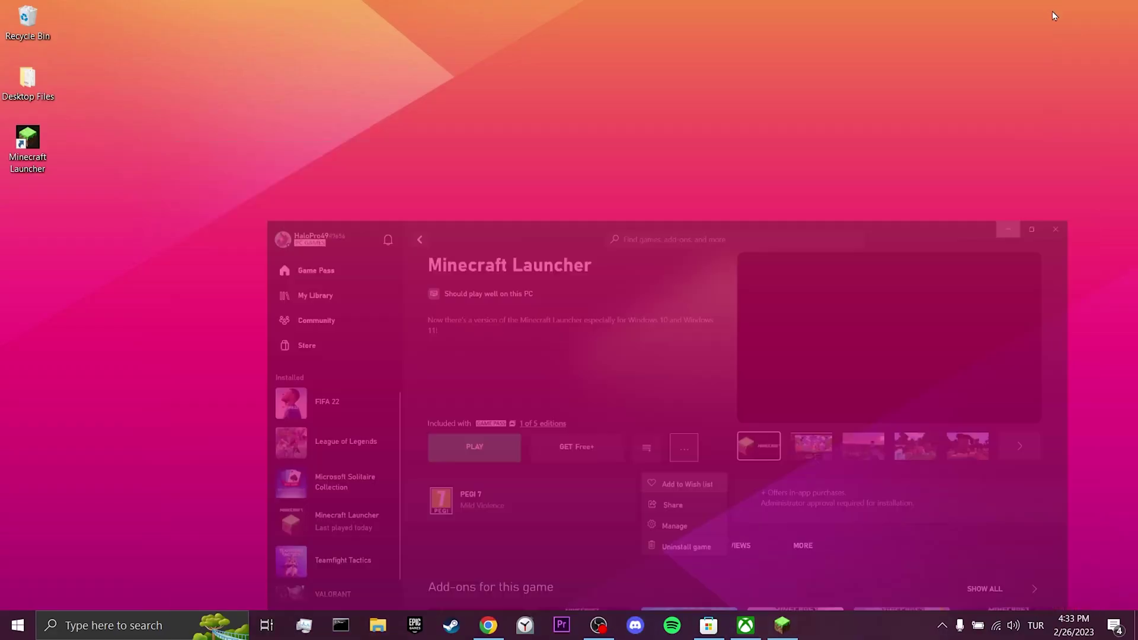
click(709, 625)
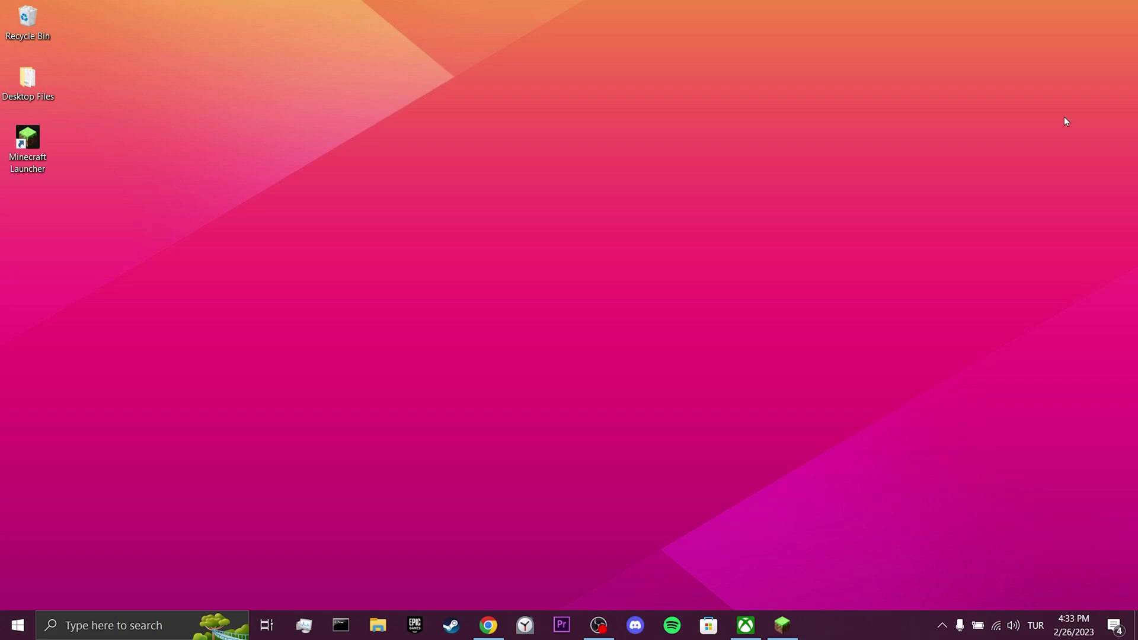
- Show the Minecraft entries in Settings' Apps & features list, with Minecraft at 1.03 GB
click(161, 625)
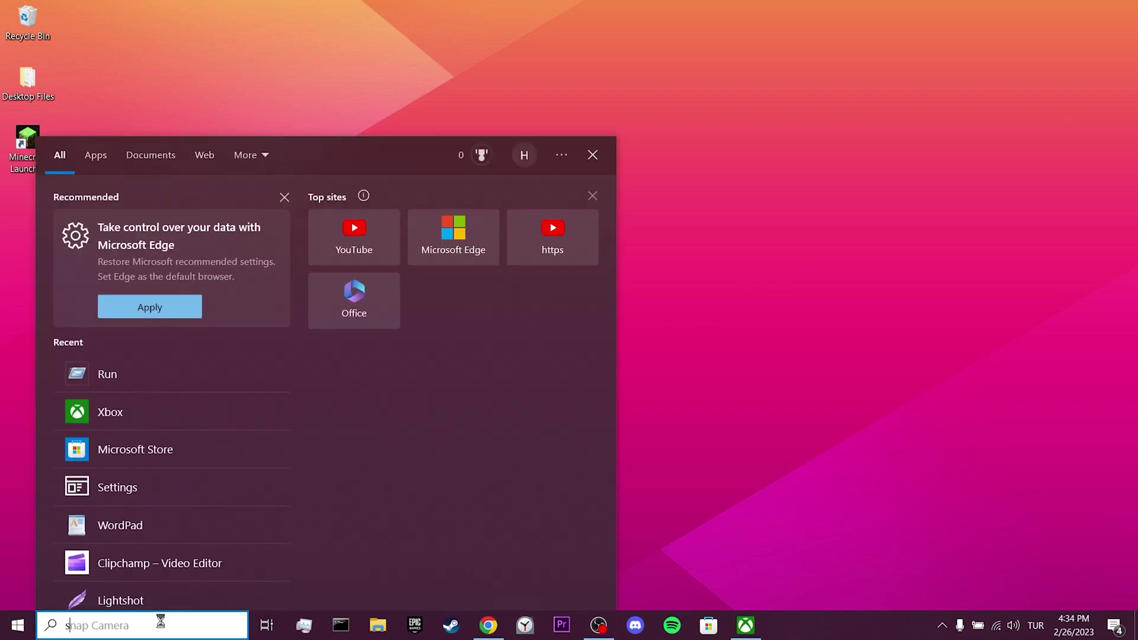
text(settings)
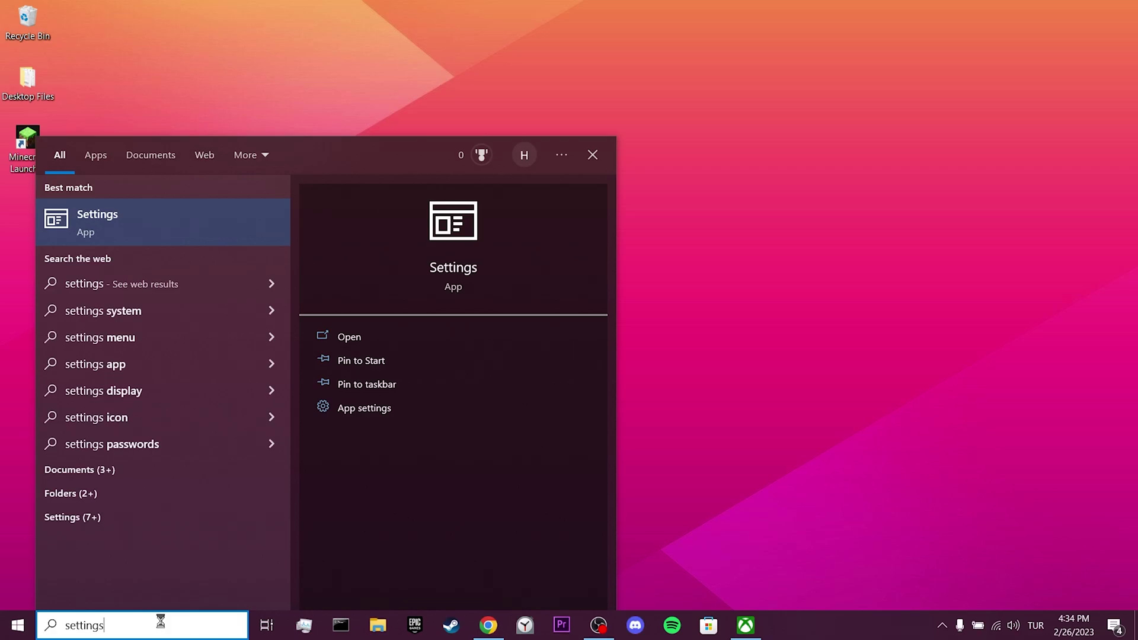
click(215, 231)
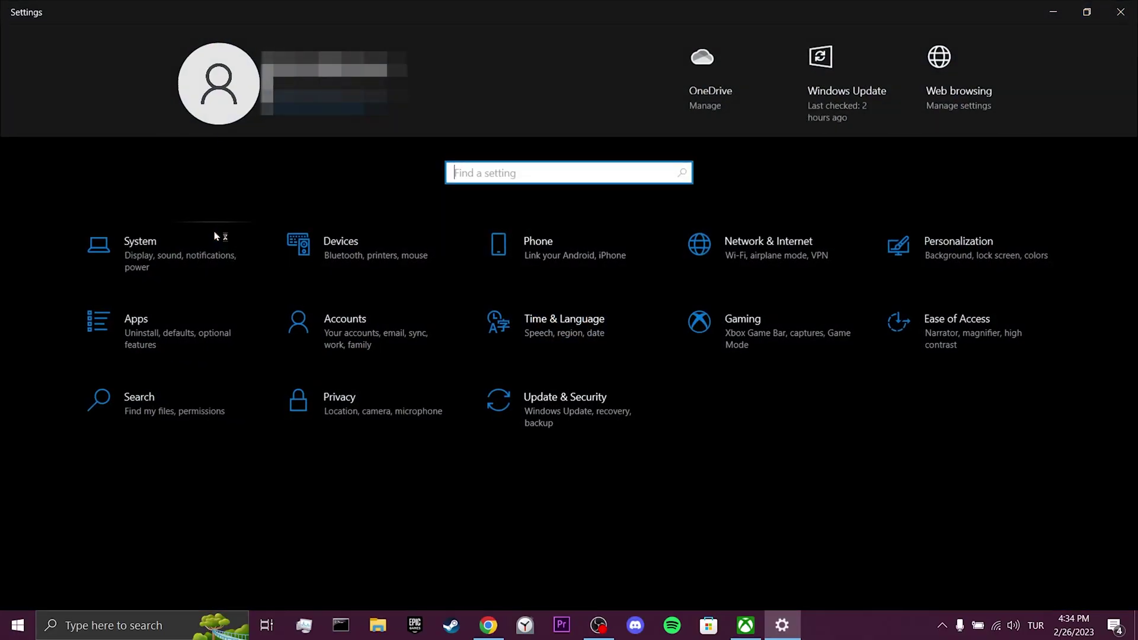
click(174, 340)
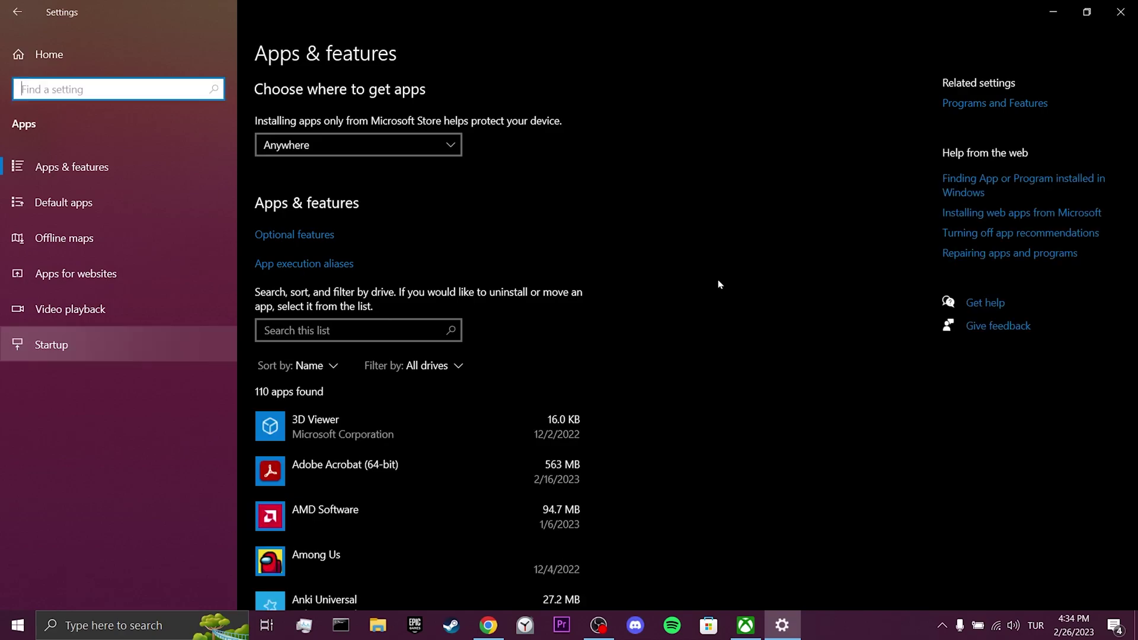
scroll(719, 284, down, 2)
scroll(717, 292, down, 5)
scroll(714, 297, down, 5)
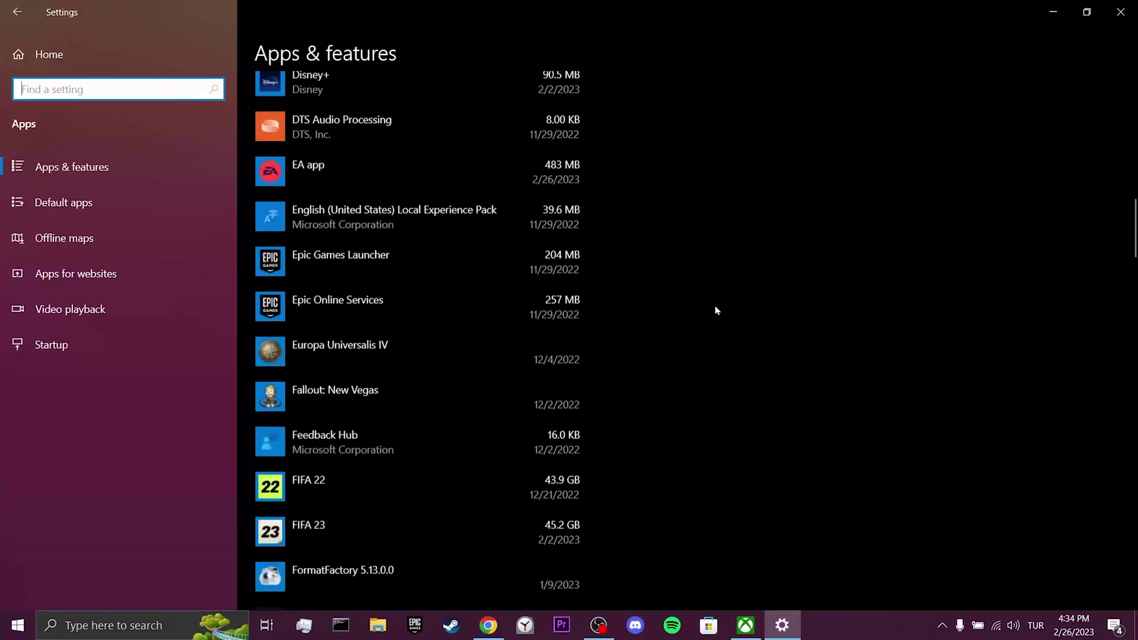
scroll(720, 311, down, 4)
scroll(727, 312, down, 10)
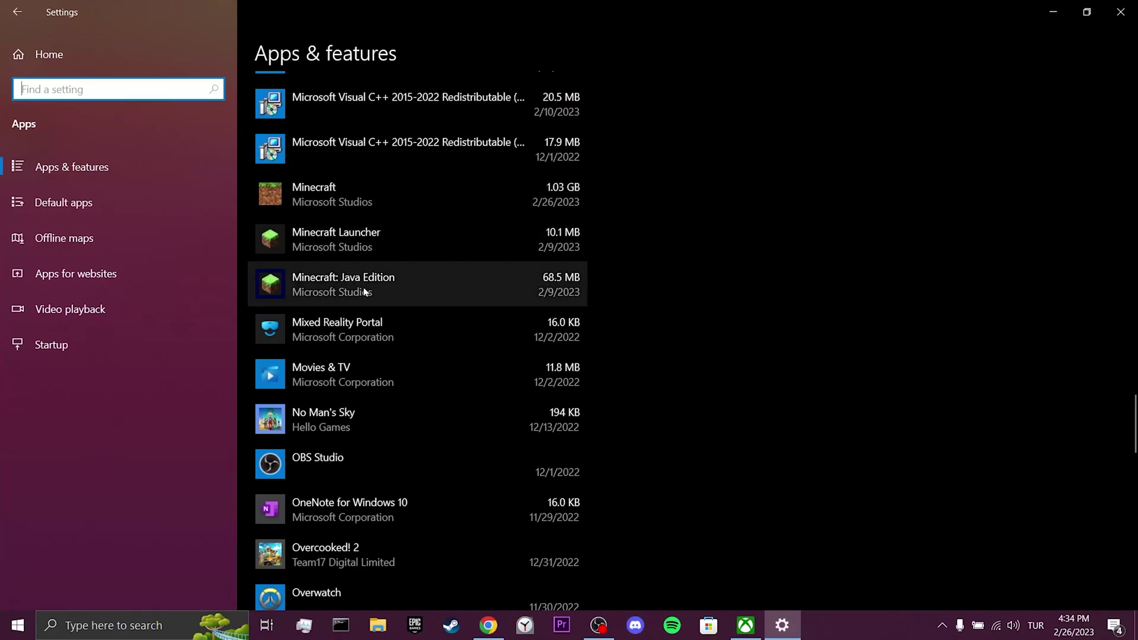
click(646, 287)
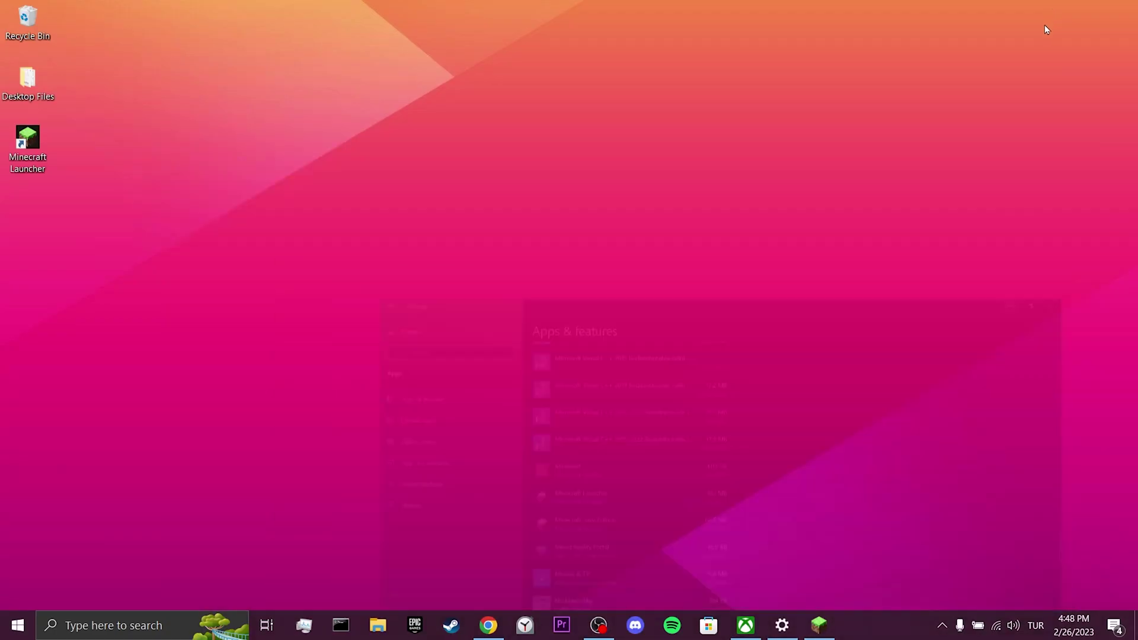
- Export the testtest1 world from its Minecraft world settings to the Desktop
click(819, 625)
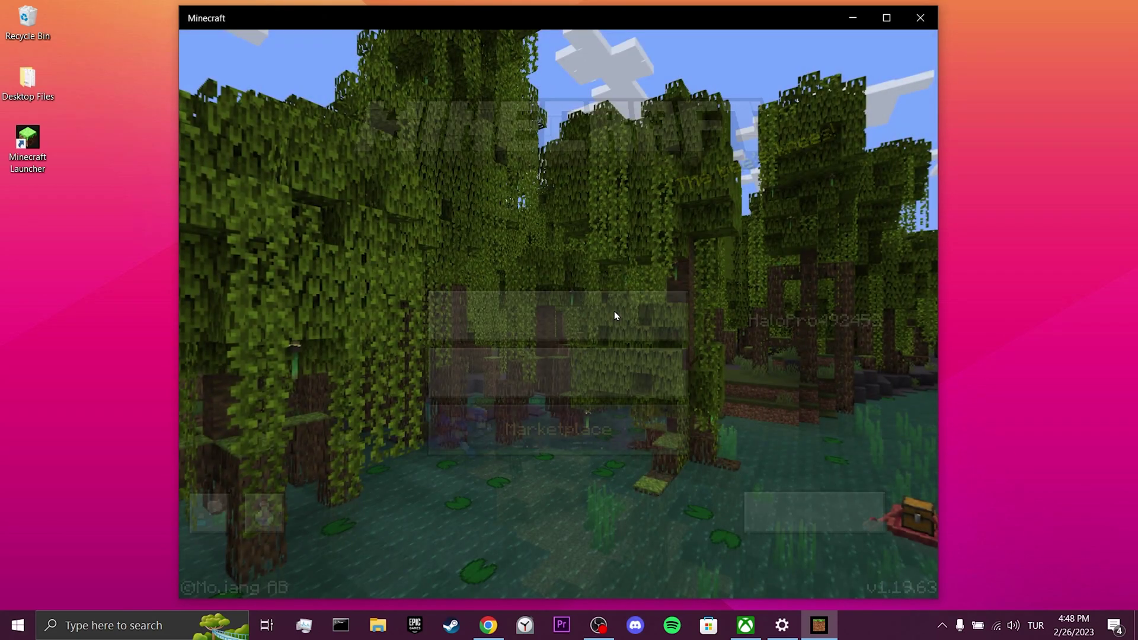
click(614, 316)
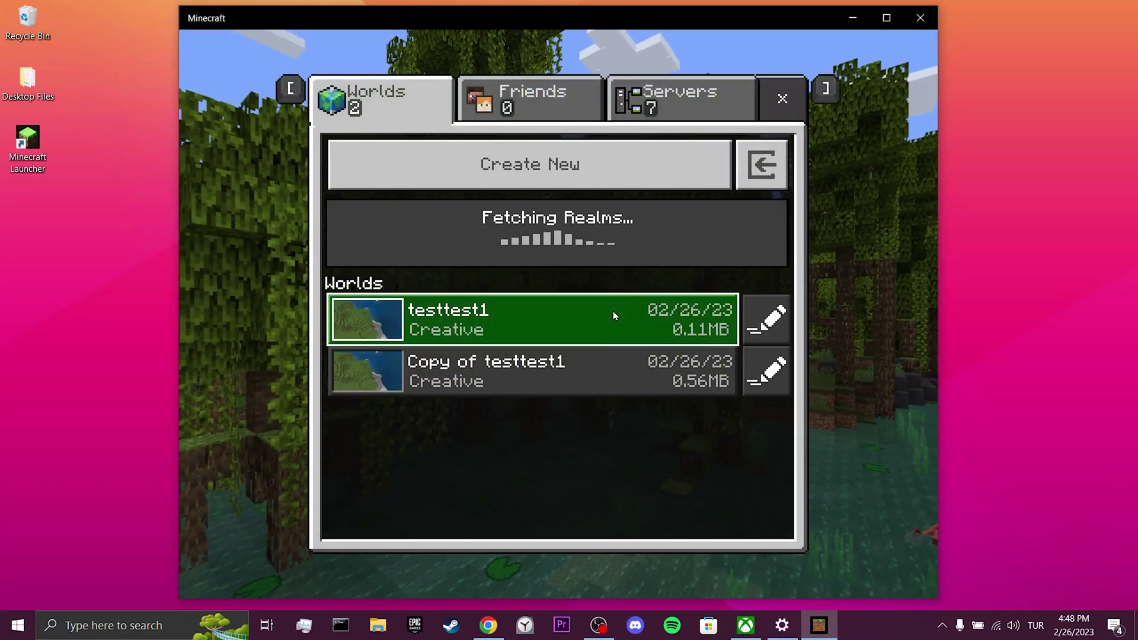
click(751, 318)
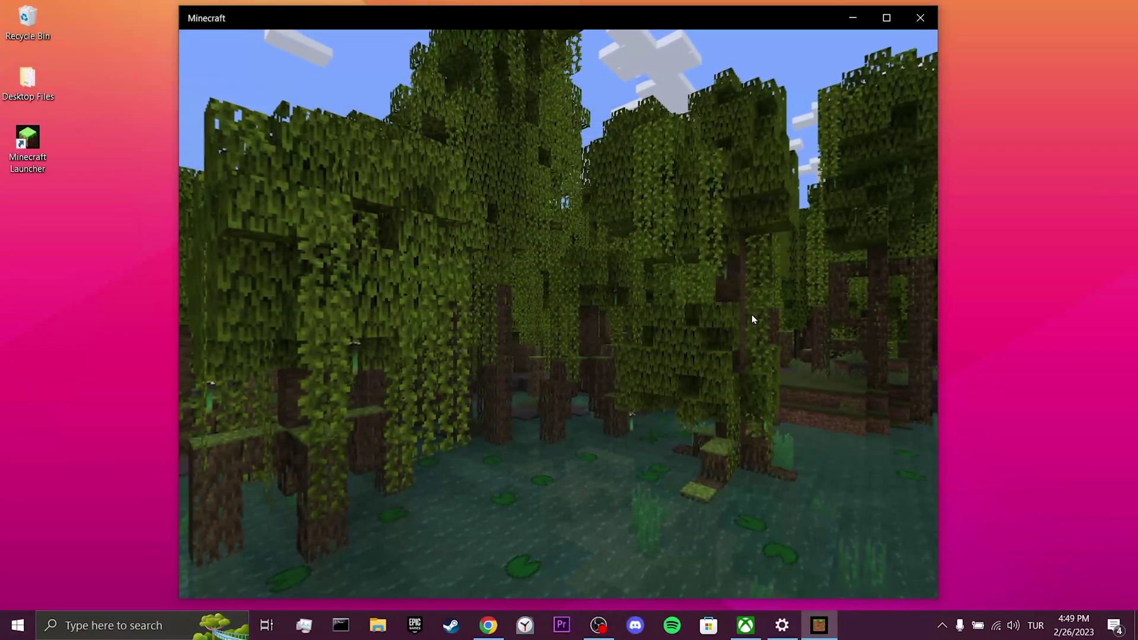
drag(931, 160, 947, 577)
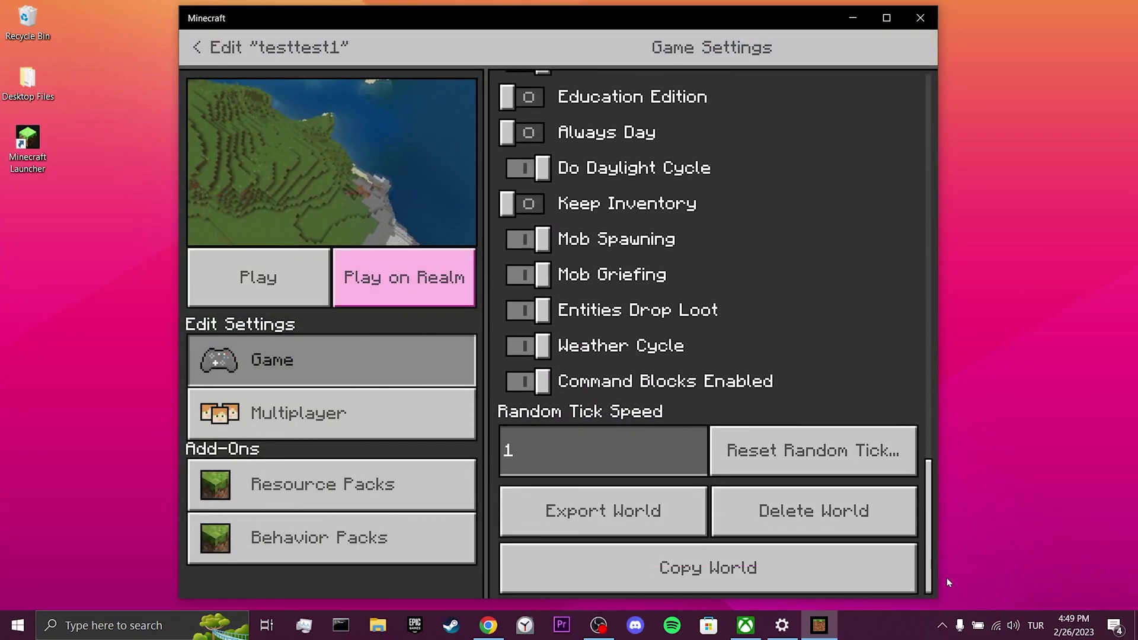
click(661, 533)
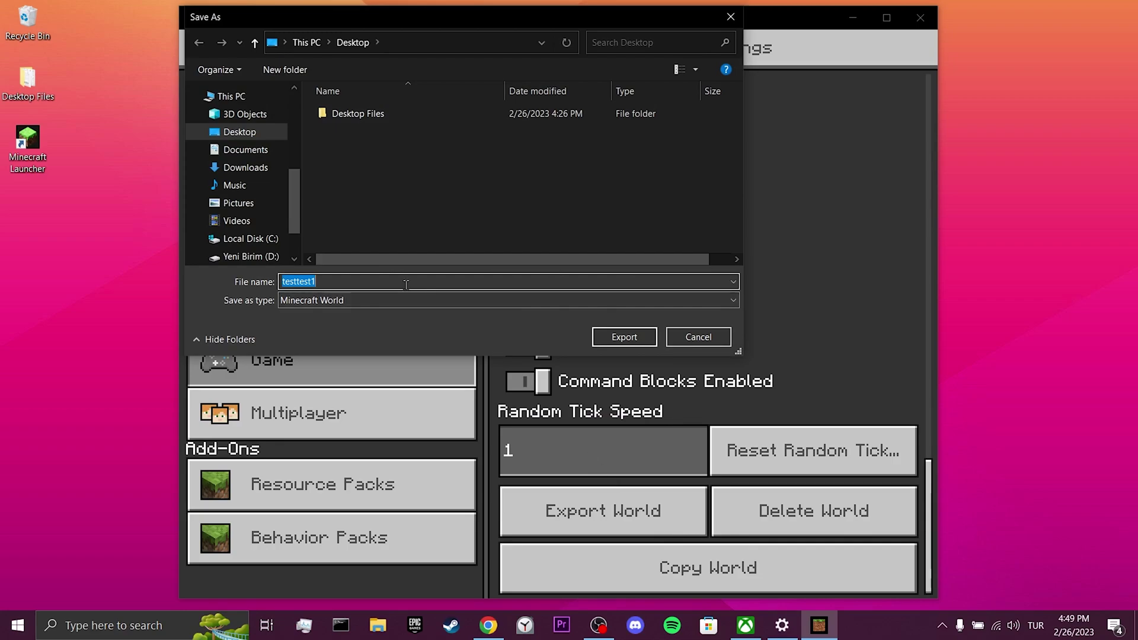
click(631, 339)
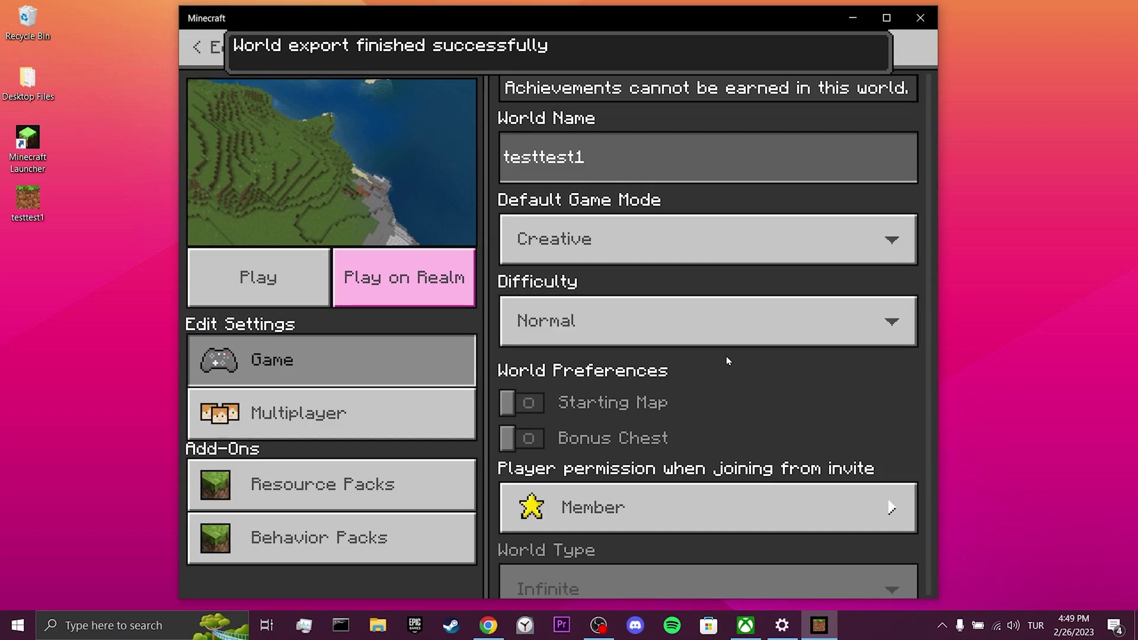
- Close Minecraft and reset Minecraft Launcher's app data in Apps & features
key(alt+F4)
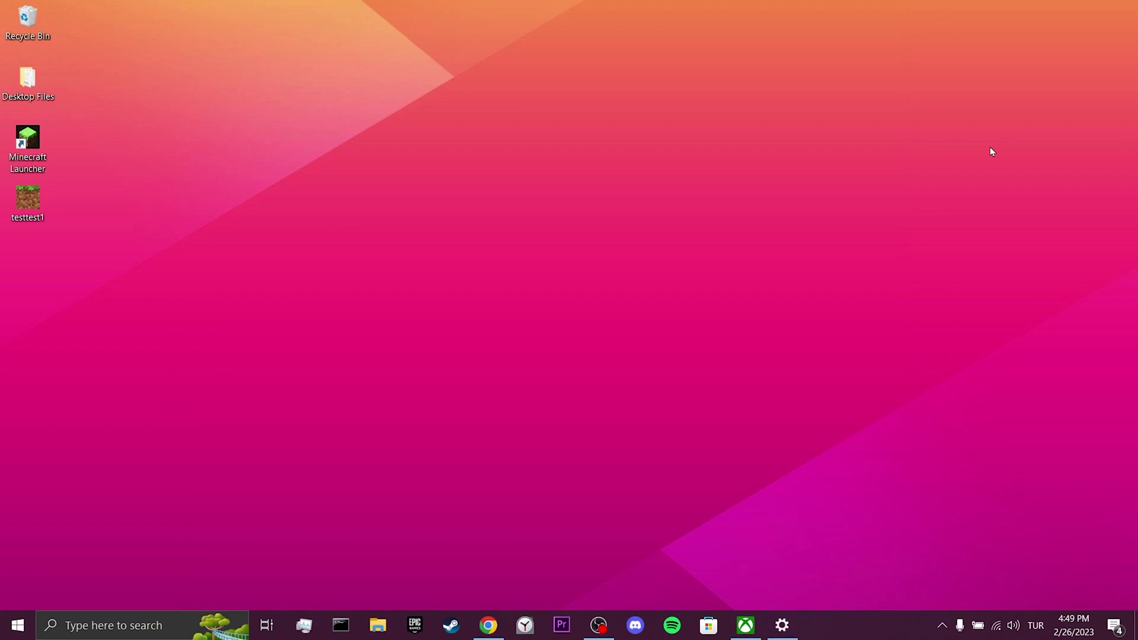
click(782, 624)
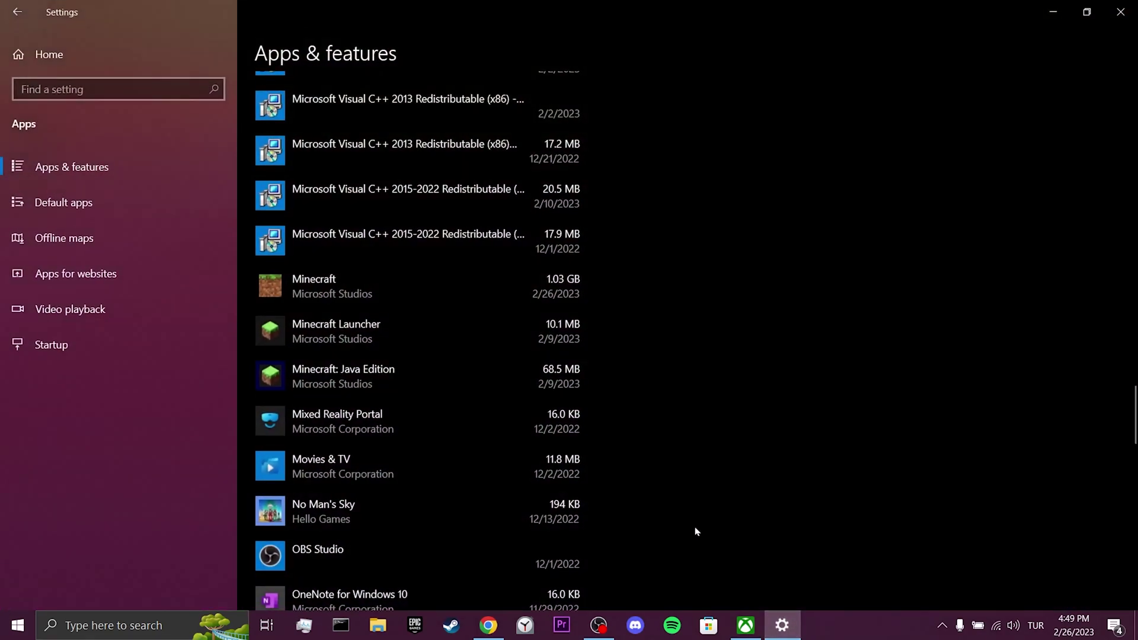
click(402, 336)
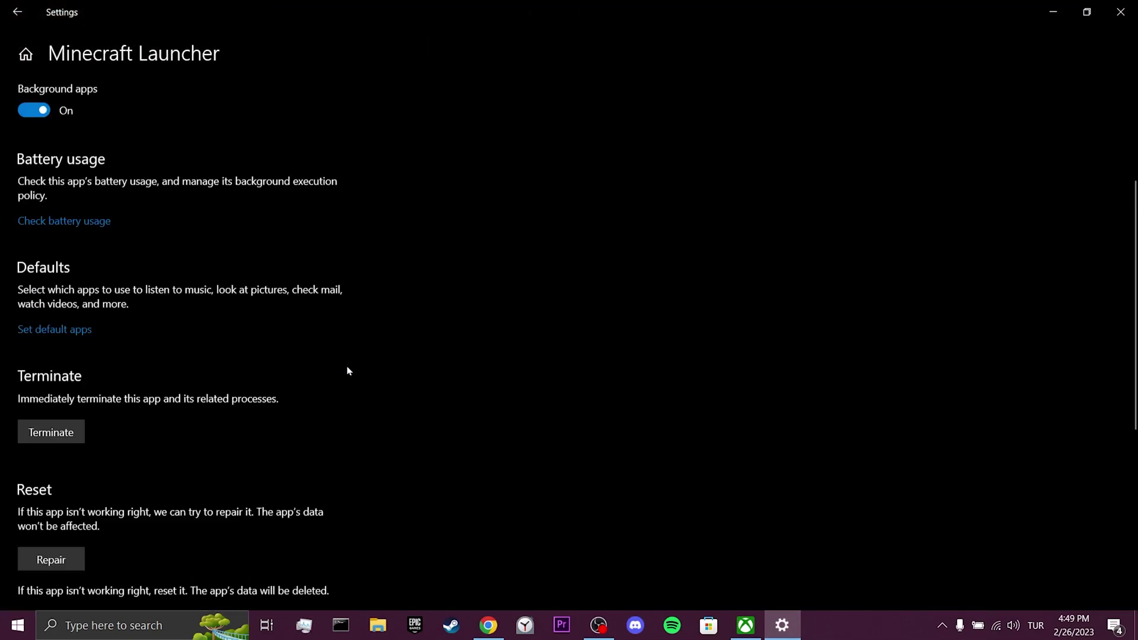
scroll(346, 366, down, 2)
click(82, 435)
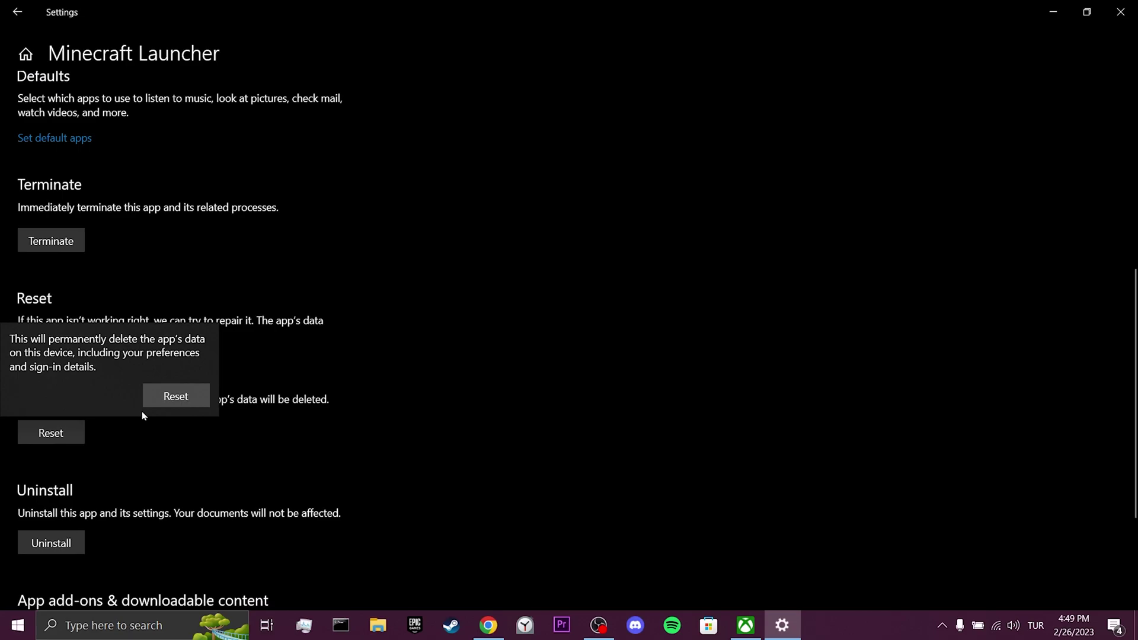
click(174, 403)
- Reset Minecraft's app data, close Settings, and refresh the desktop
key(alt+Left)
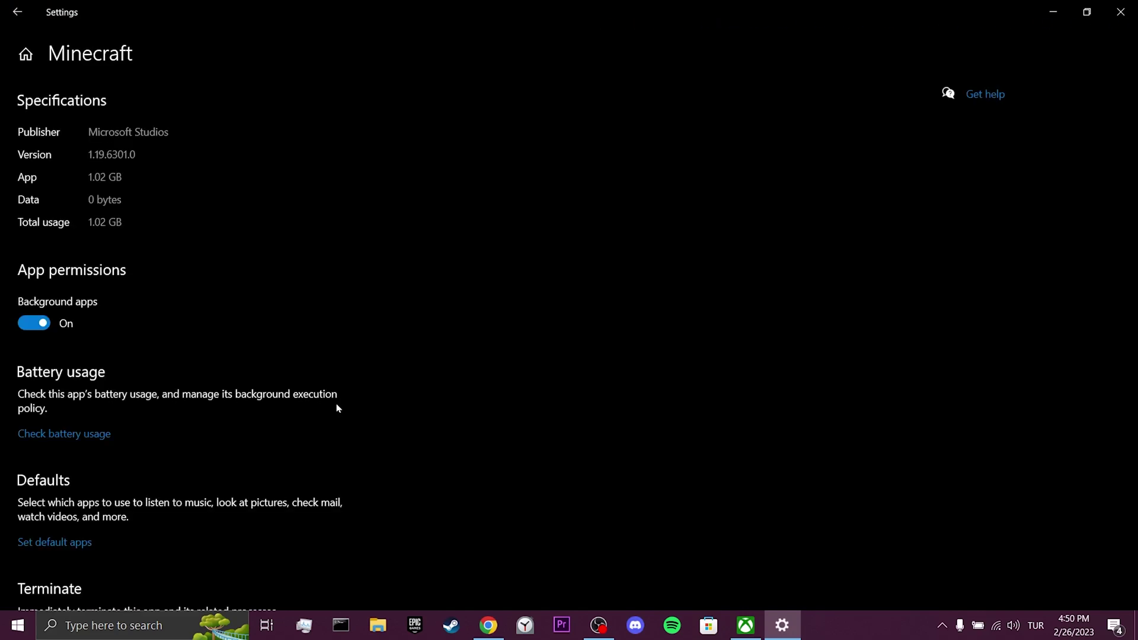
scroll(336, 408, down, 5)
click(77, 433)
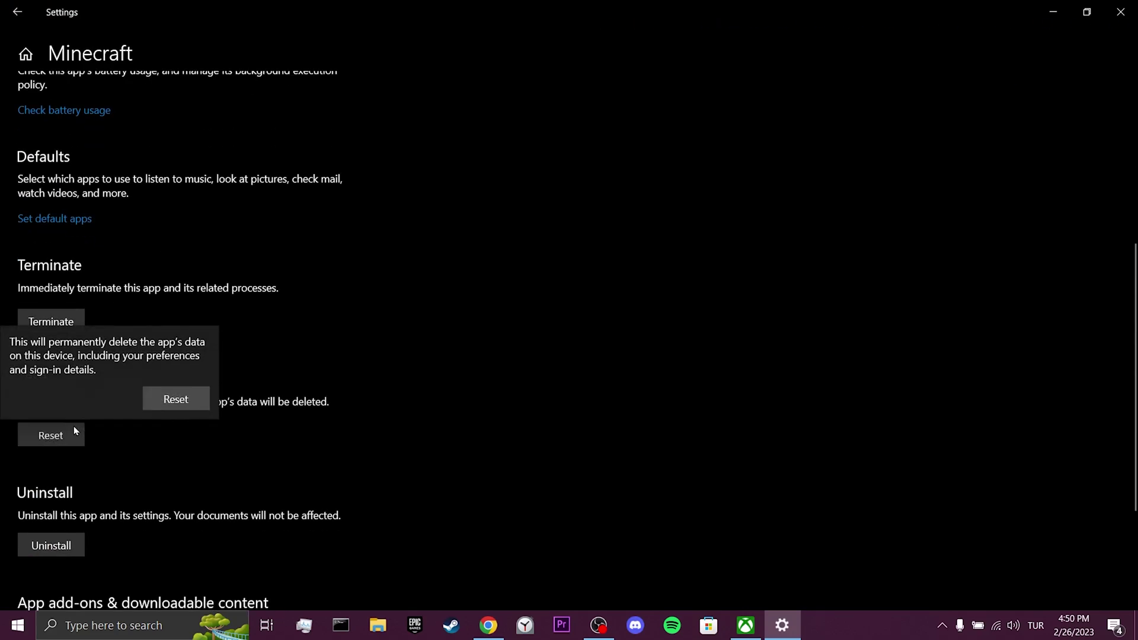
click(176, 399)
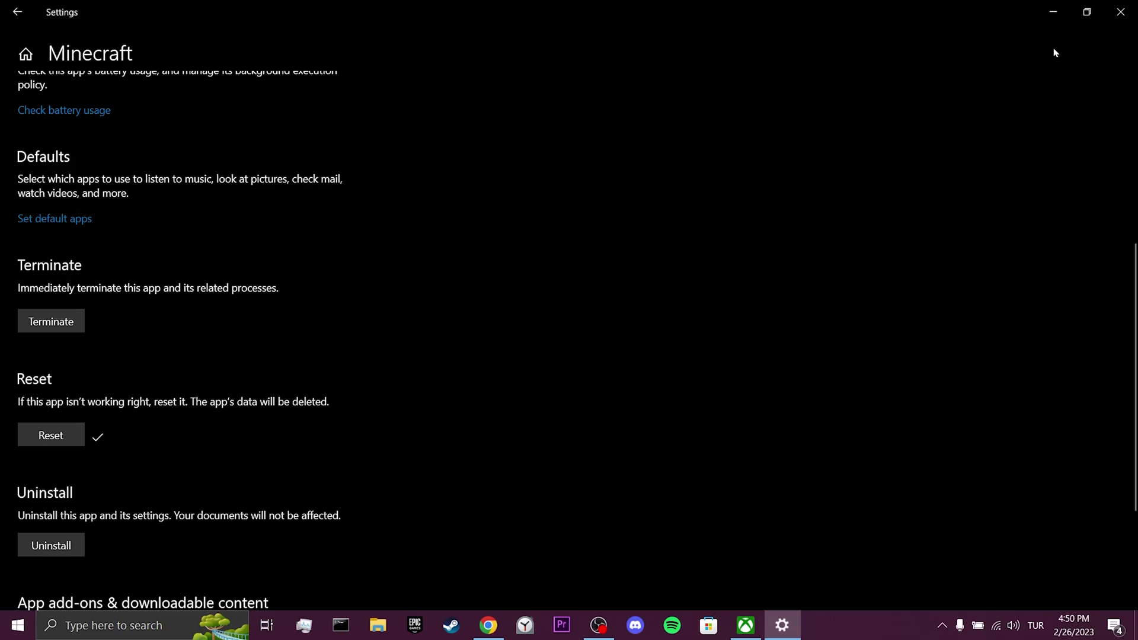
click(1120, 12)
right_click(925, 81)
click(964, 125)
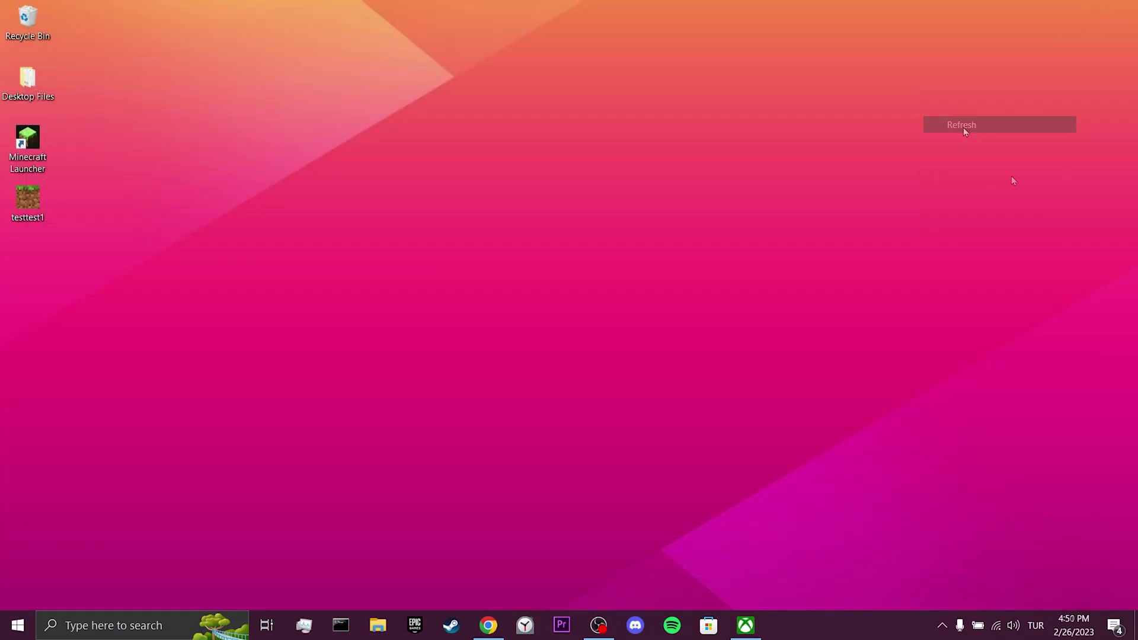
- Uninstall Minecraft Launcher from its Xbox app page
click(744, 626)
click(593, 326)
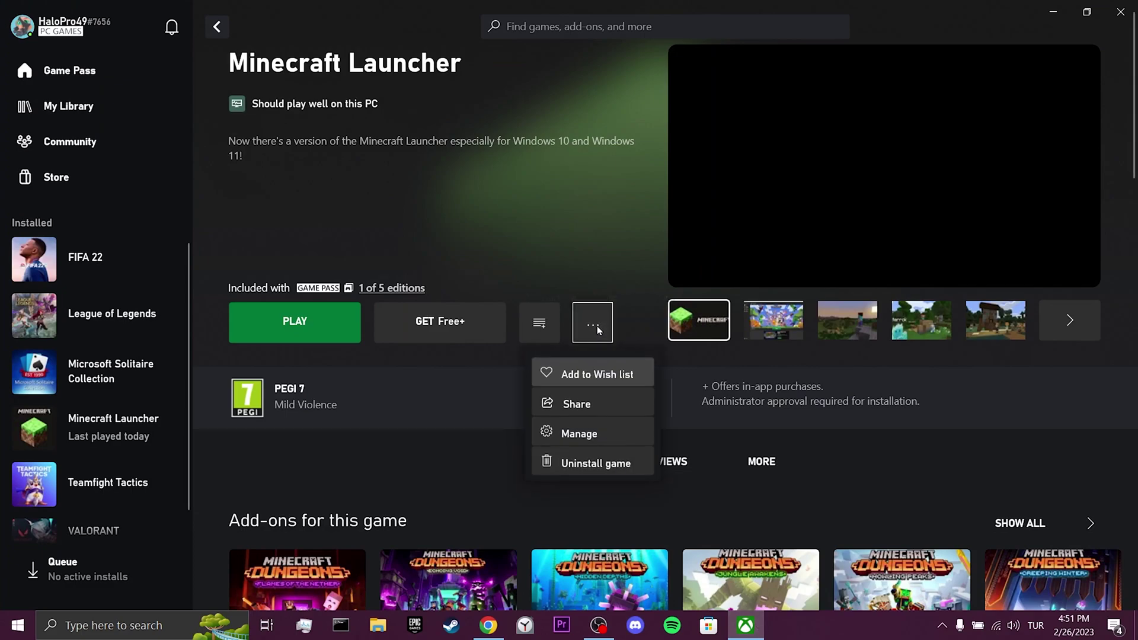
click(619, 465)
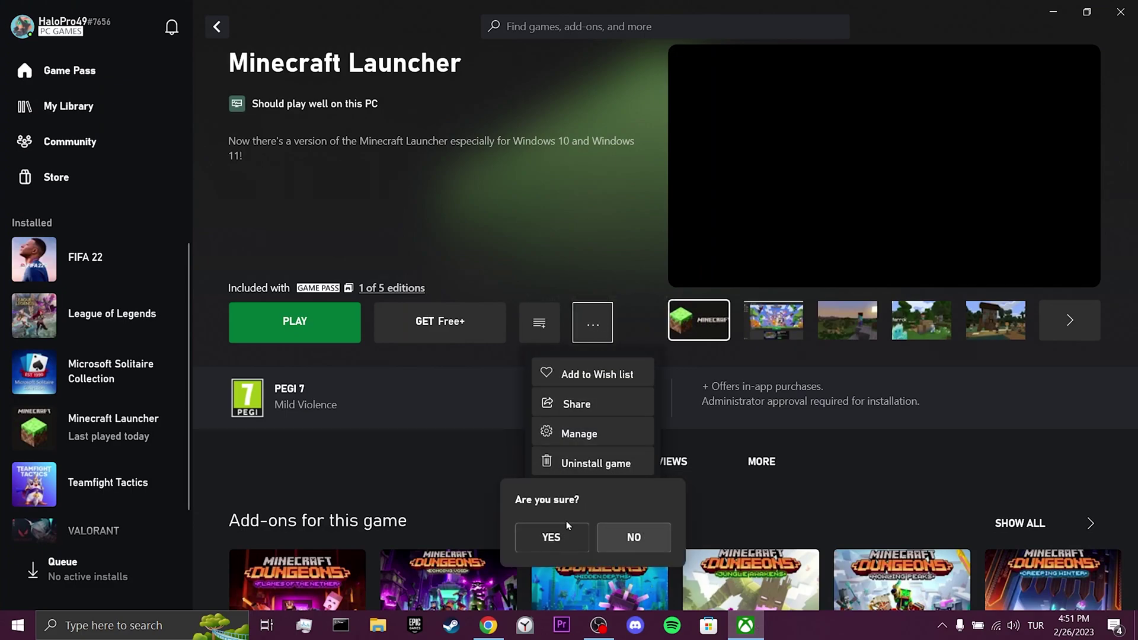
click(553, 540)
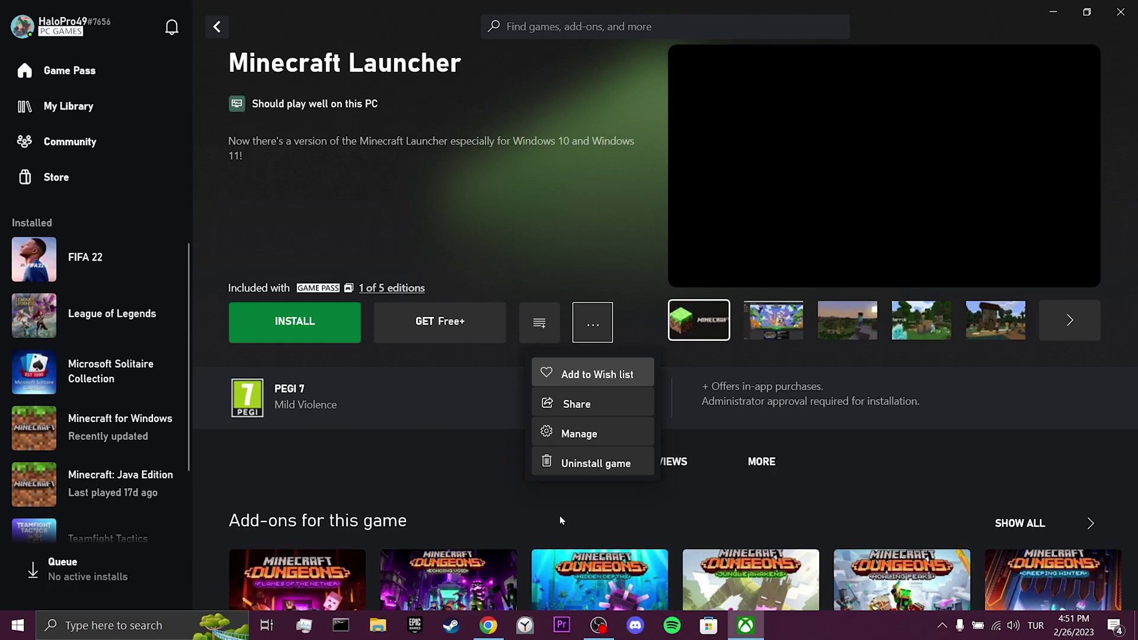
click(561, 520)
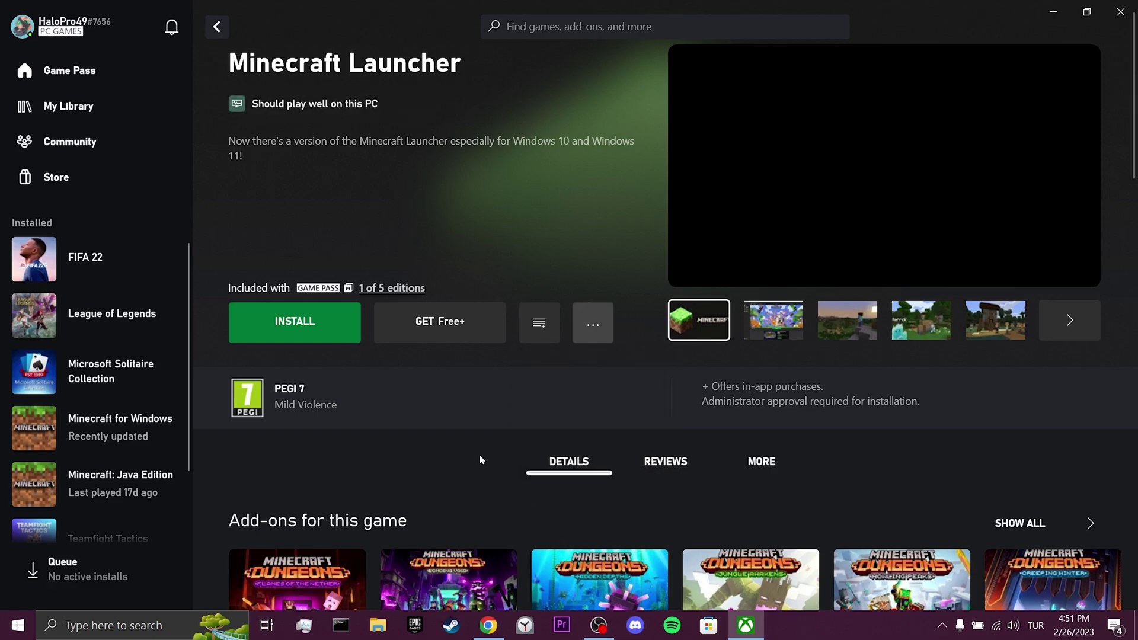
- Reinstall Minecraft Launcher to the D:\Xbox Games folder
click(323, 330)
click(681, 337)
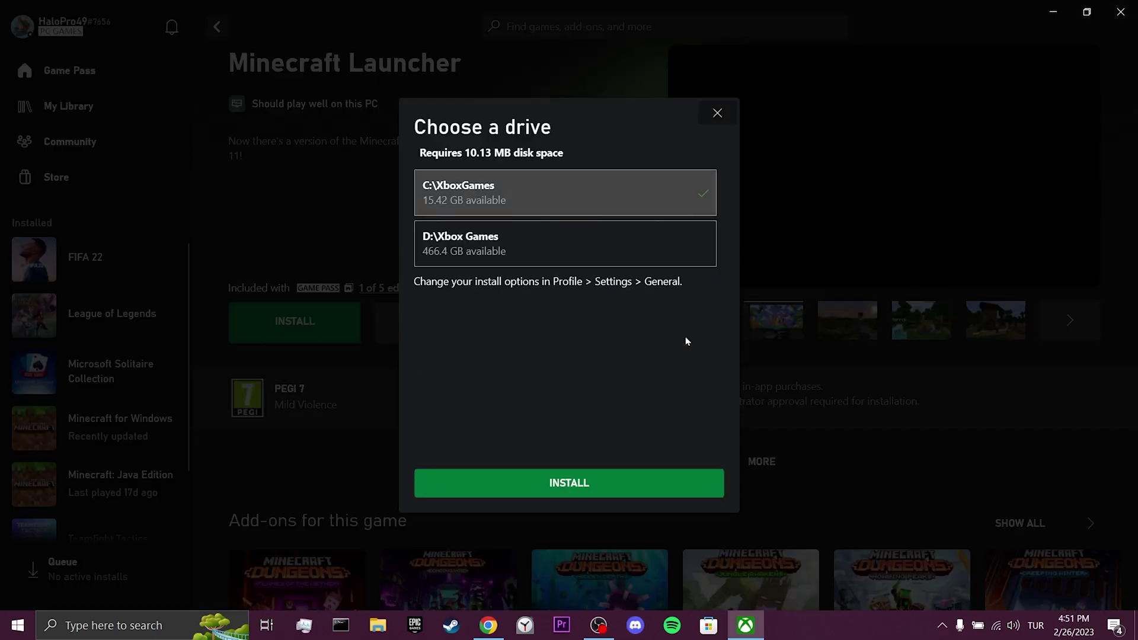
click(687, 475)
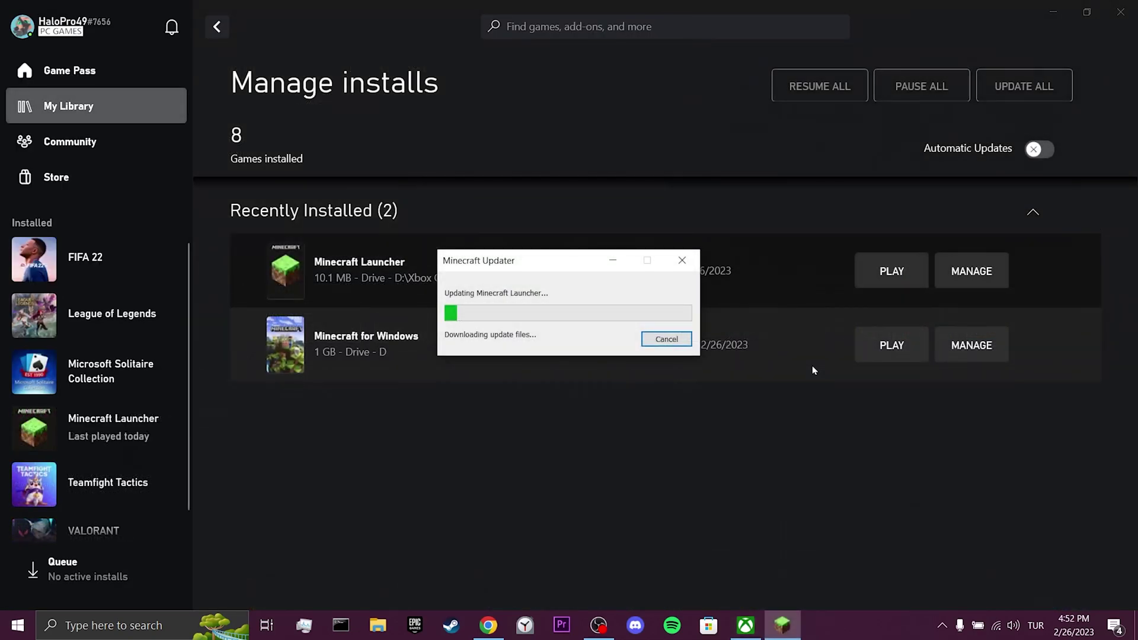